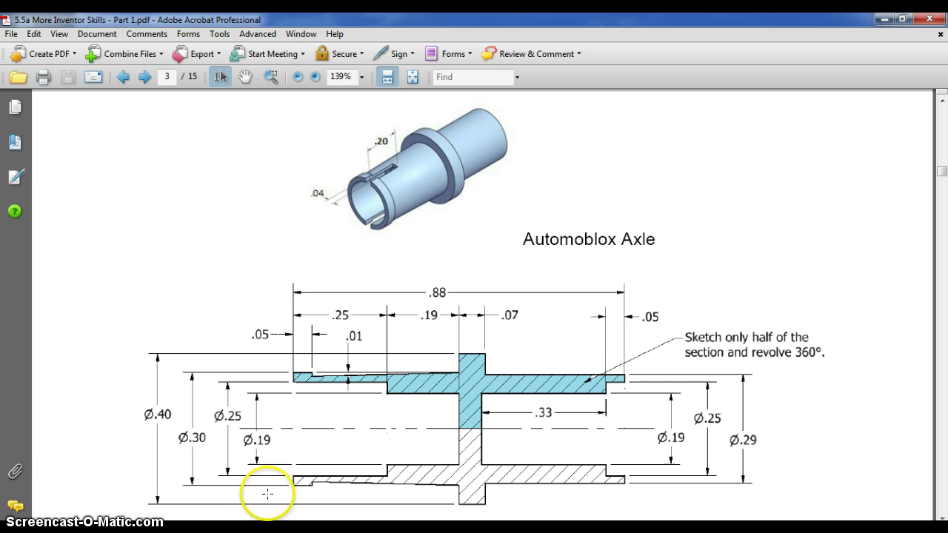
Start the Line outline at the origin and draw the bottom edge, long inner edge and right-end step
click(81, 520)
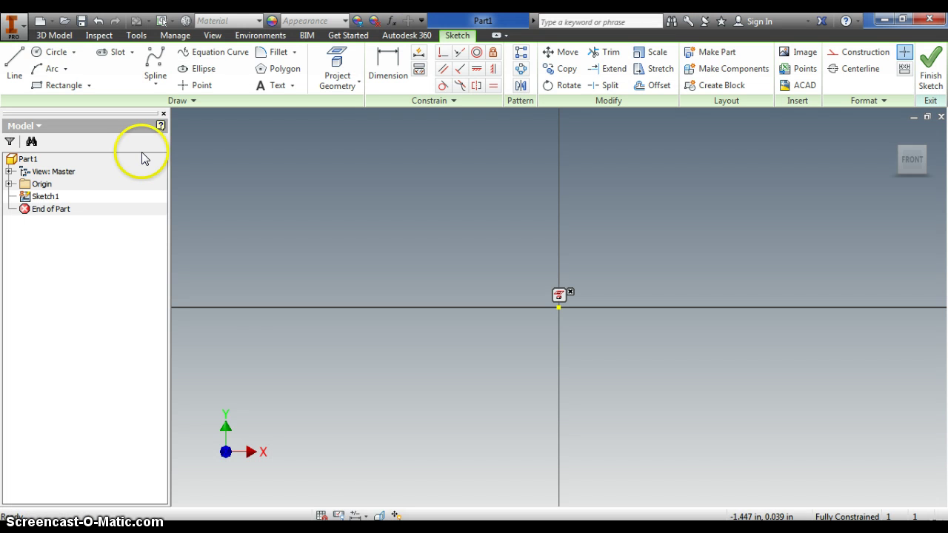
click(13, 74)
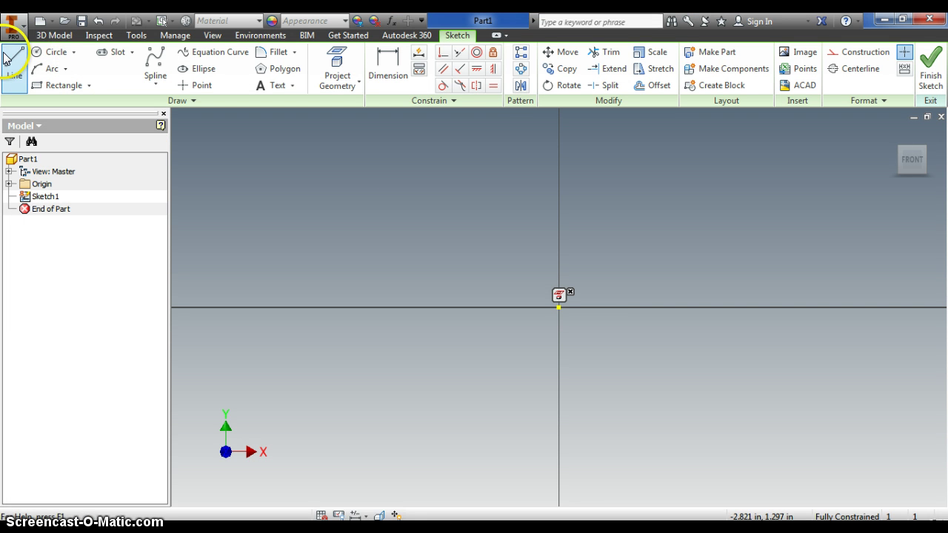
click(559, 306)
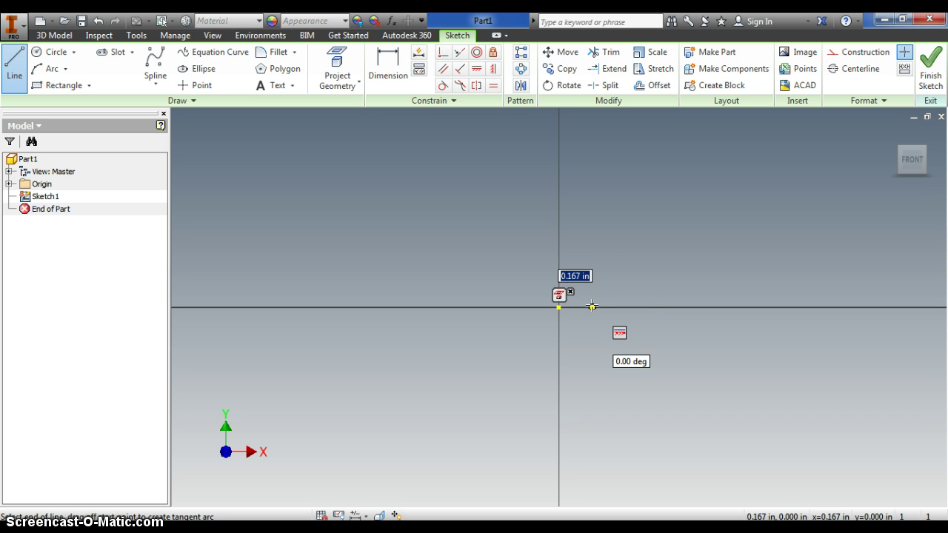
click(589, 273)
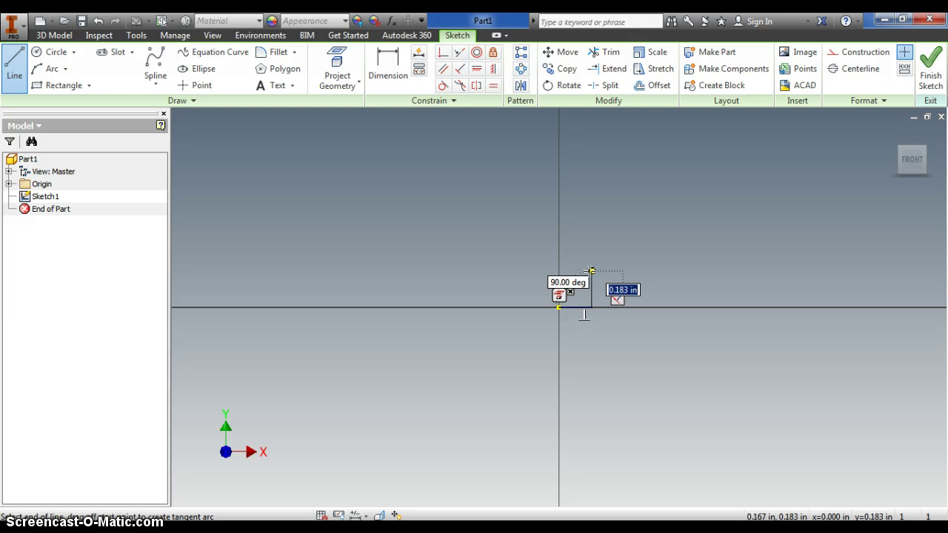
click(590, 271)
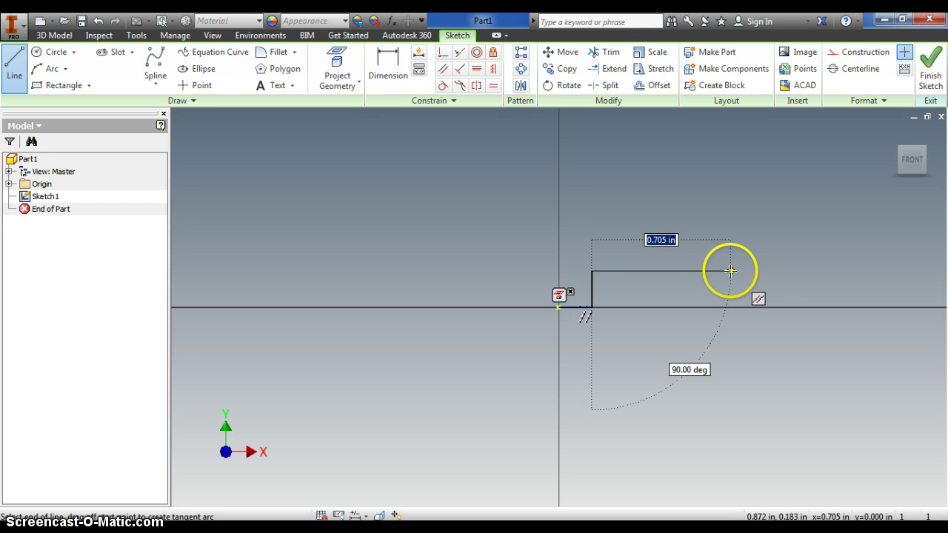
click(732, 263)
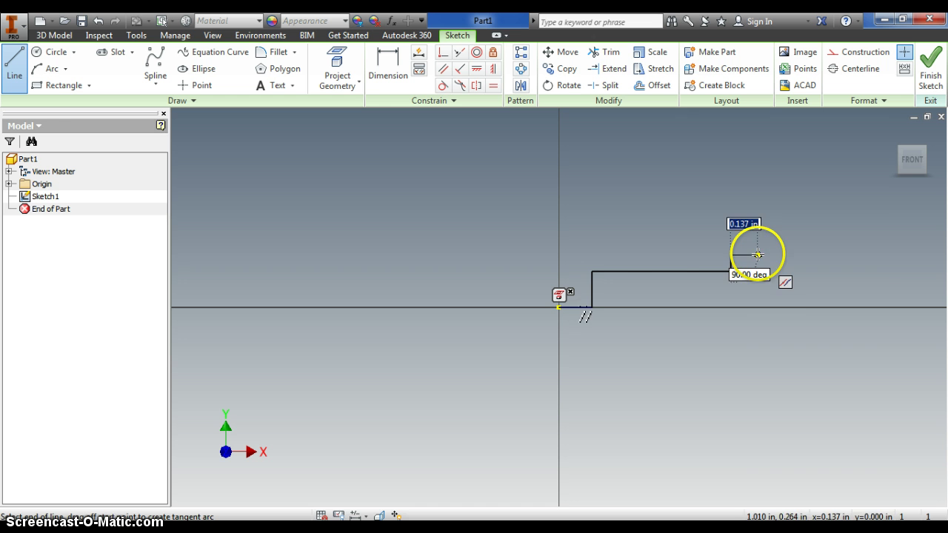
click(756, 253)
click(758, 245)
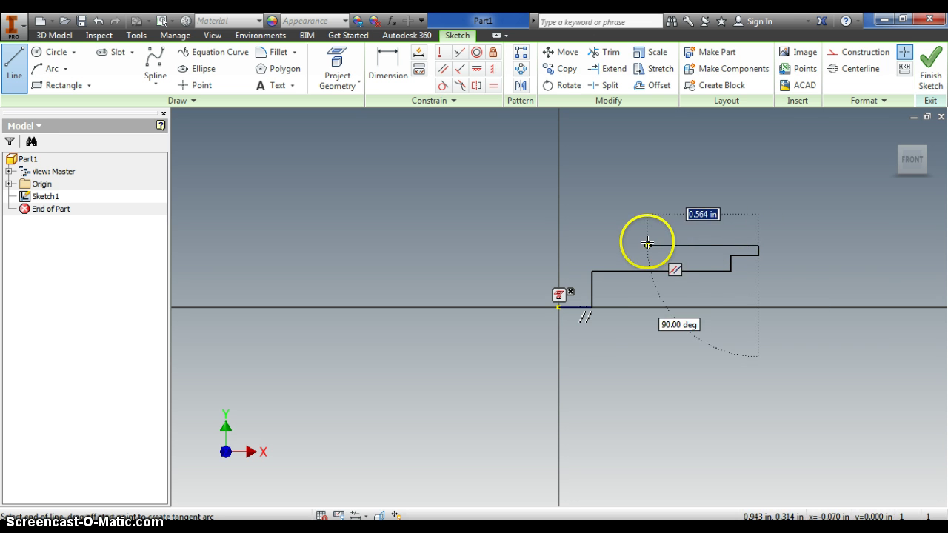
Draw the long top edge back to the hub flange, then the sloped edge and short left rise
click(597, 245)
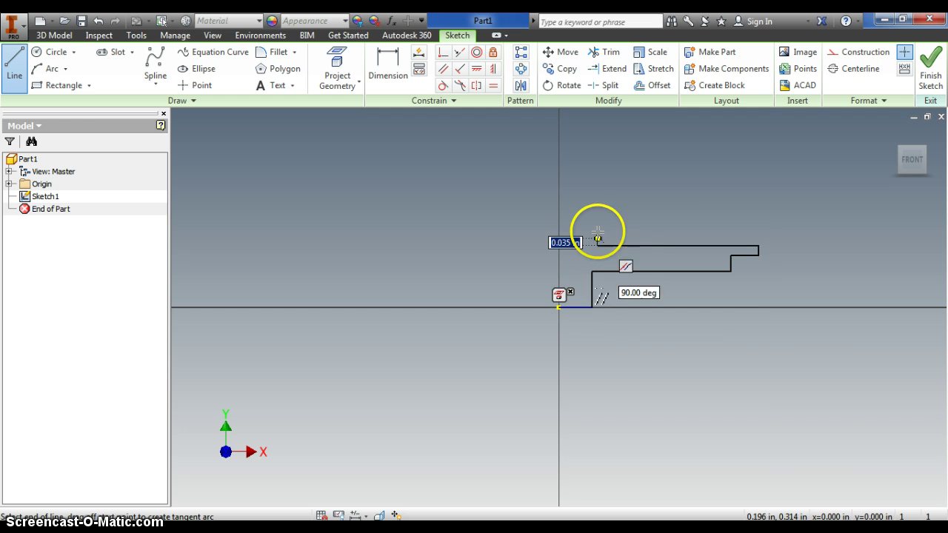
click(597, 218)
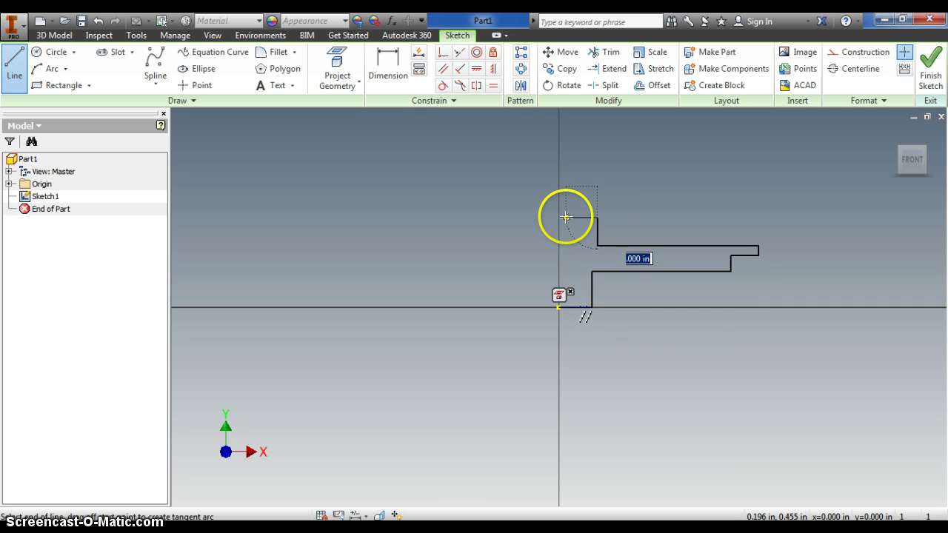
click(558, 218)
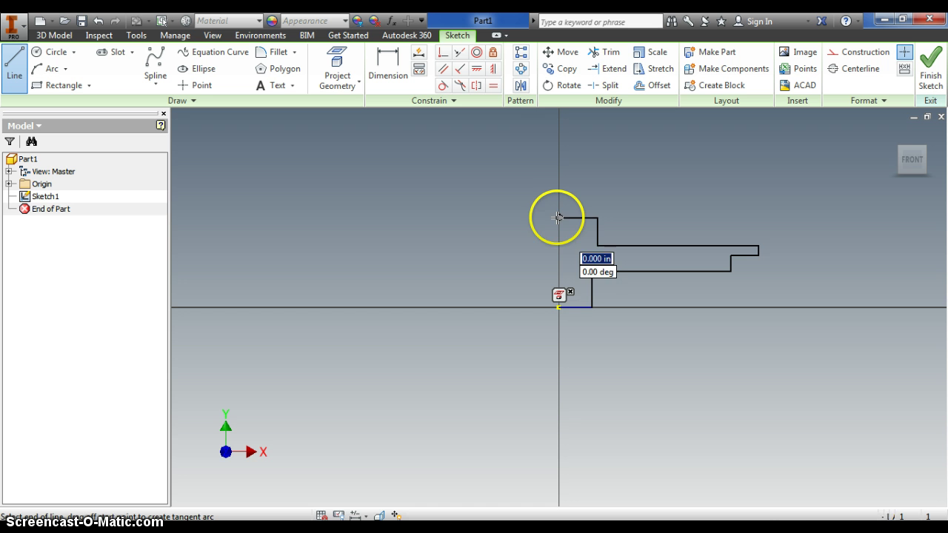
click(560, 245)
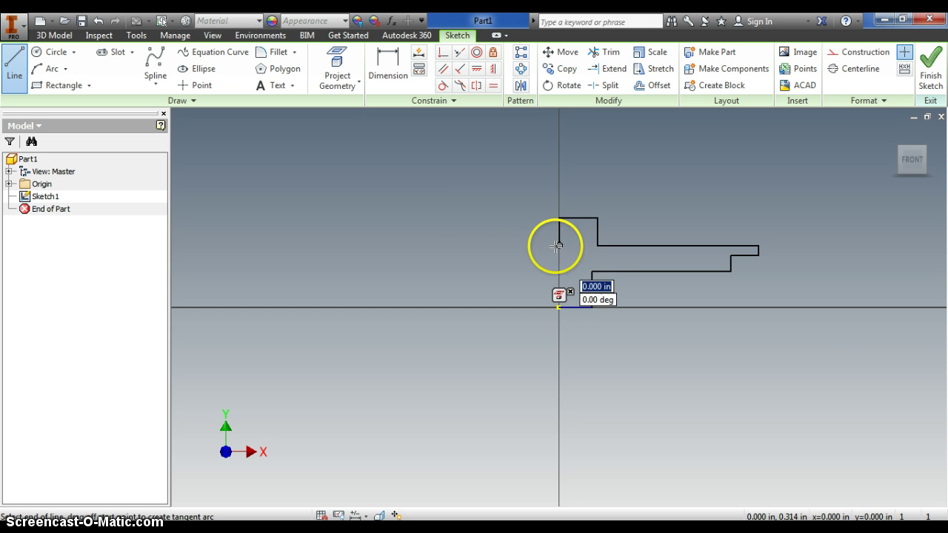
click(434, 254)
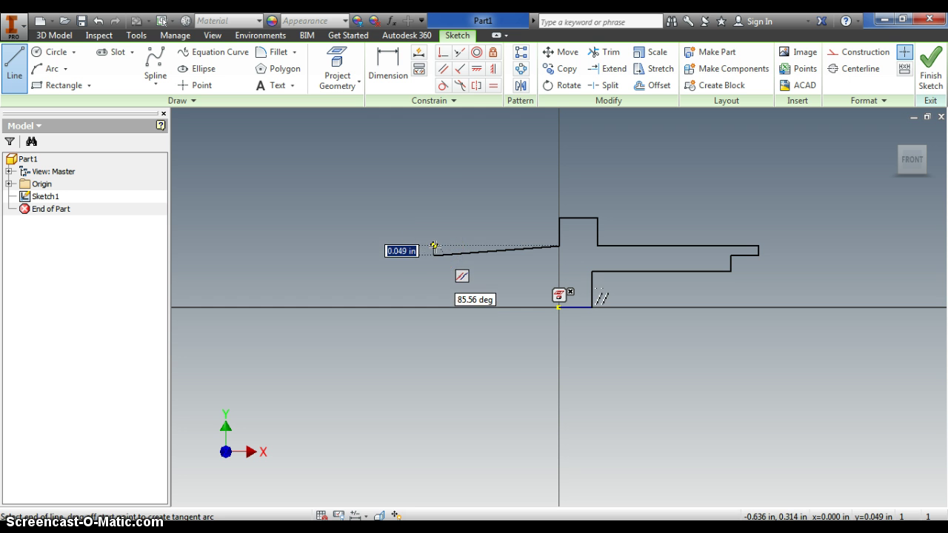
click(434, 245)
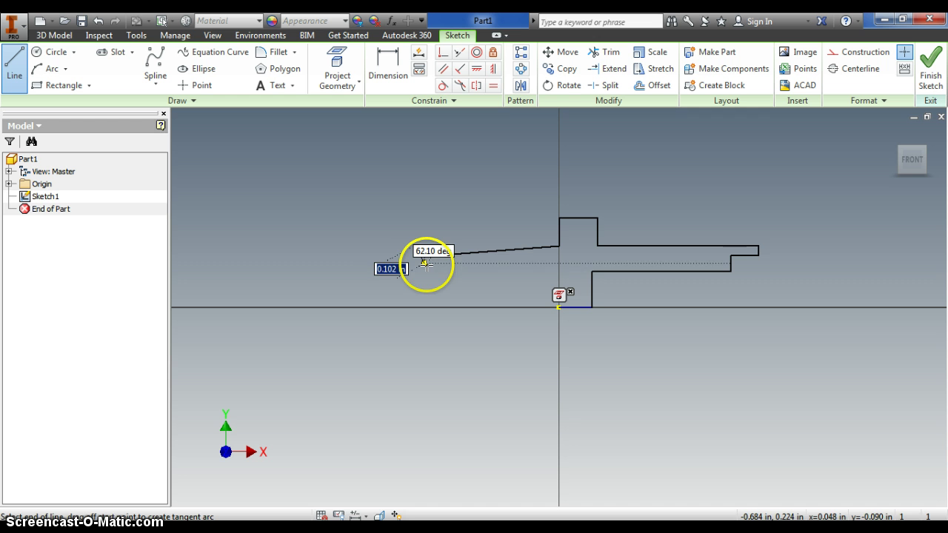
Draw the left end and inner bore edge, closing the outline back at the origin
click(413, 246)
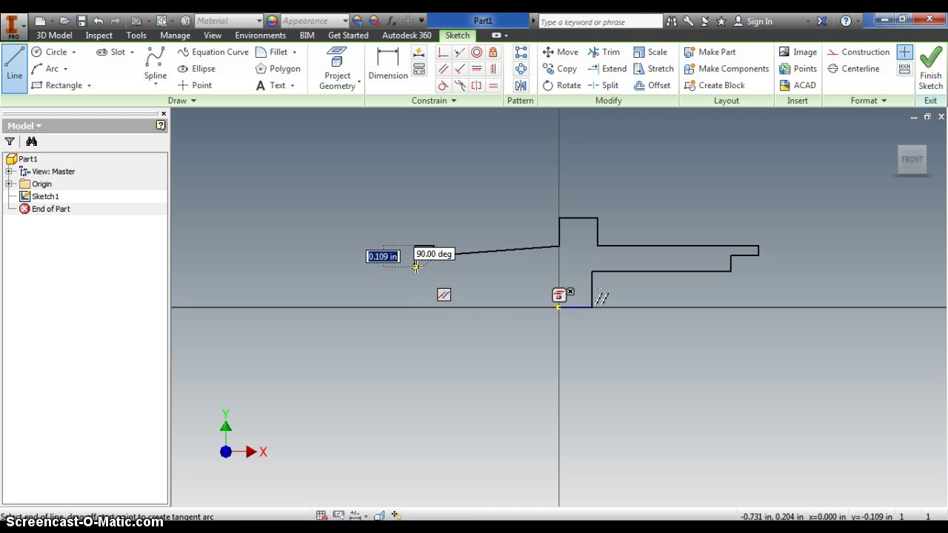
click(416, 267)
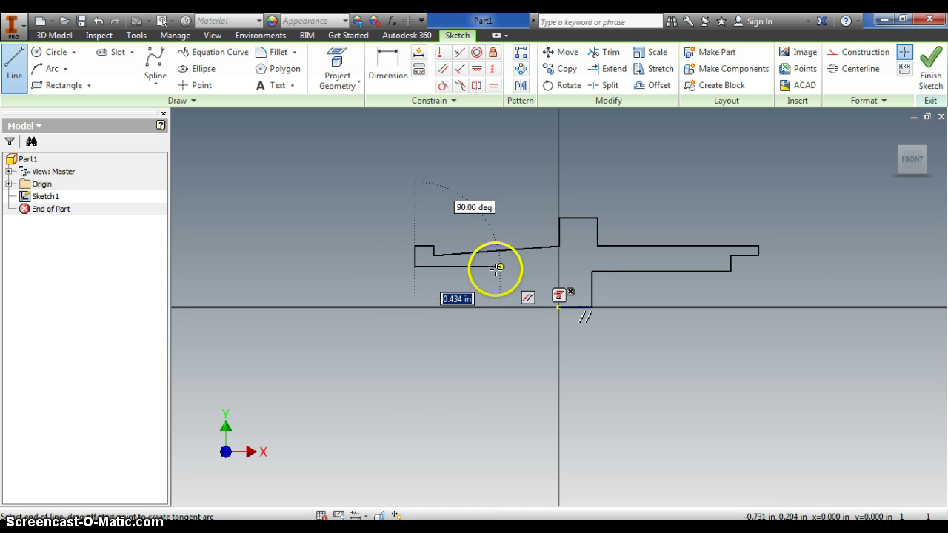
click(559, 267)
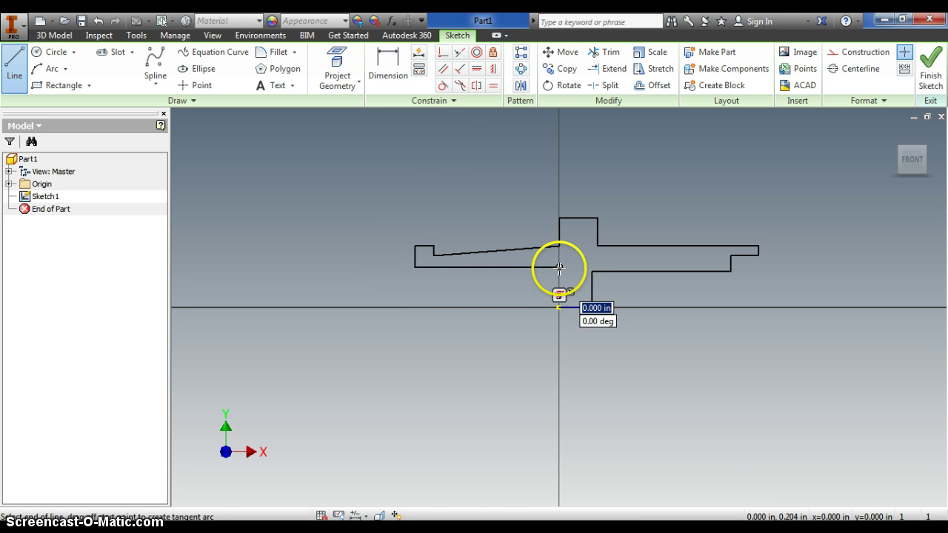
click(558, 305)
right_click(559, 306)
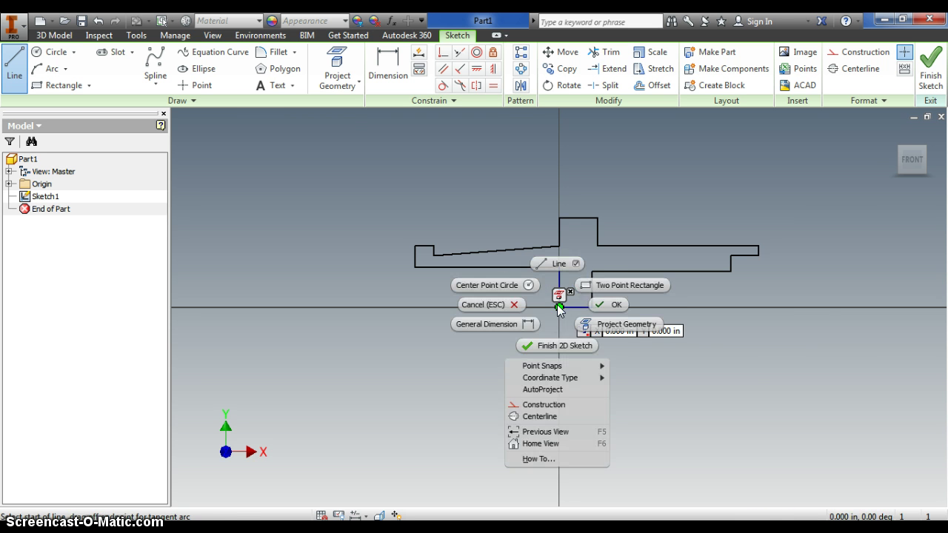
End line drawing with the closed outline kept, and compare it against the reference PDF
click(617, 306)
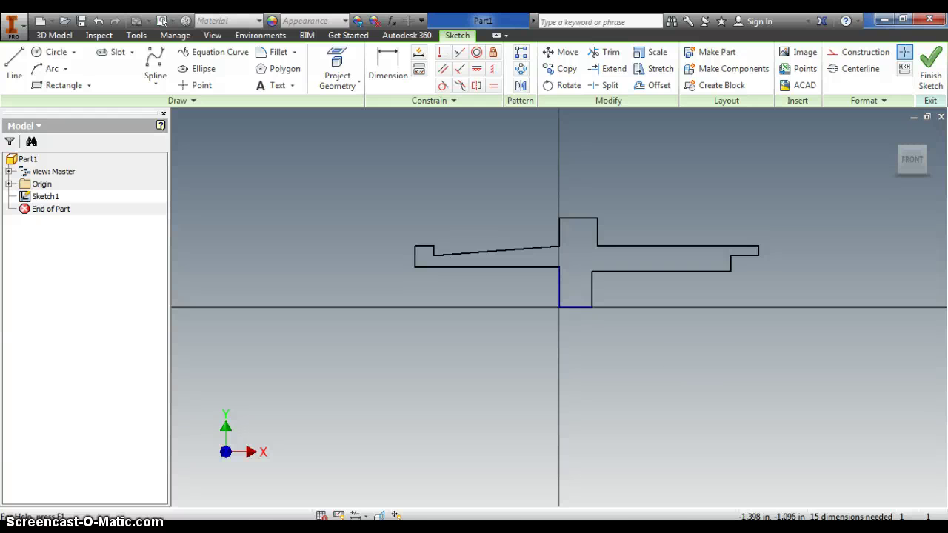
key(alt+Tab)
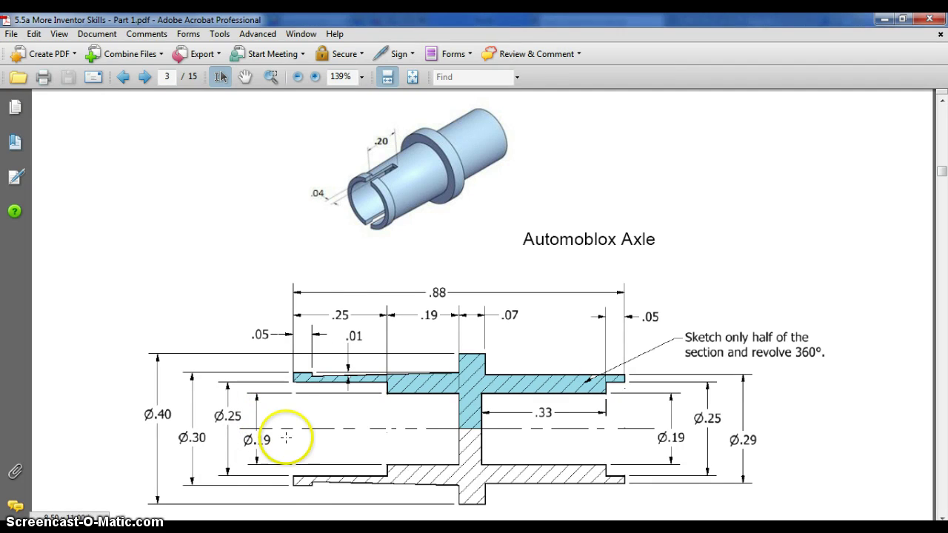
key(alt+Tab)
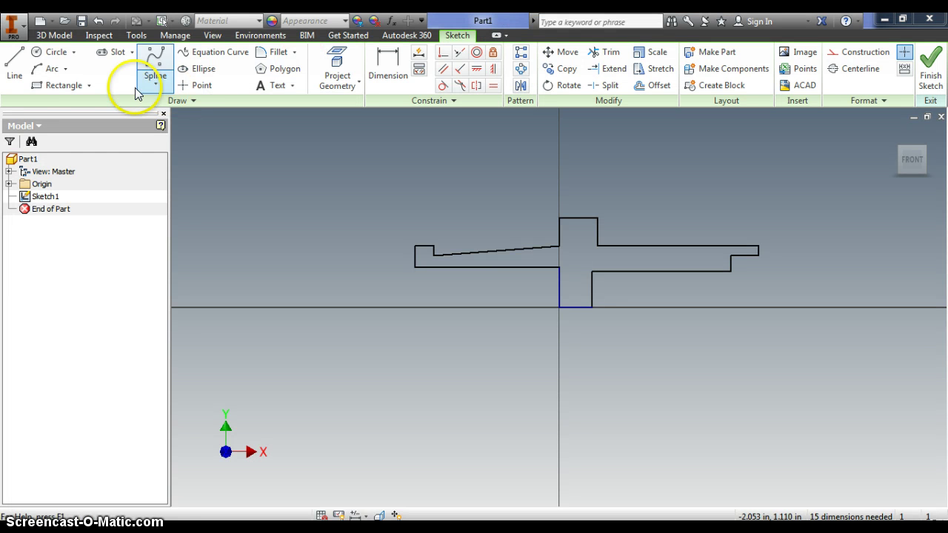
Draw a dash-dot centerline along the X axis beneath the axle outline
click(15, 65)
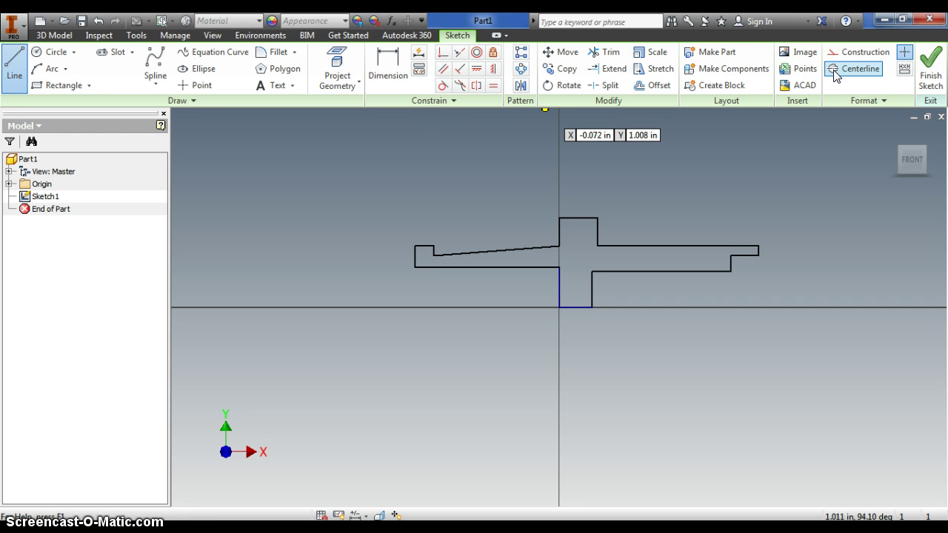
click(729, 230)
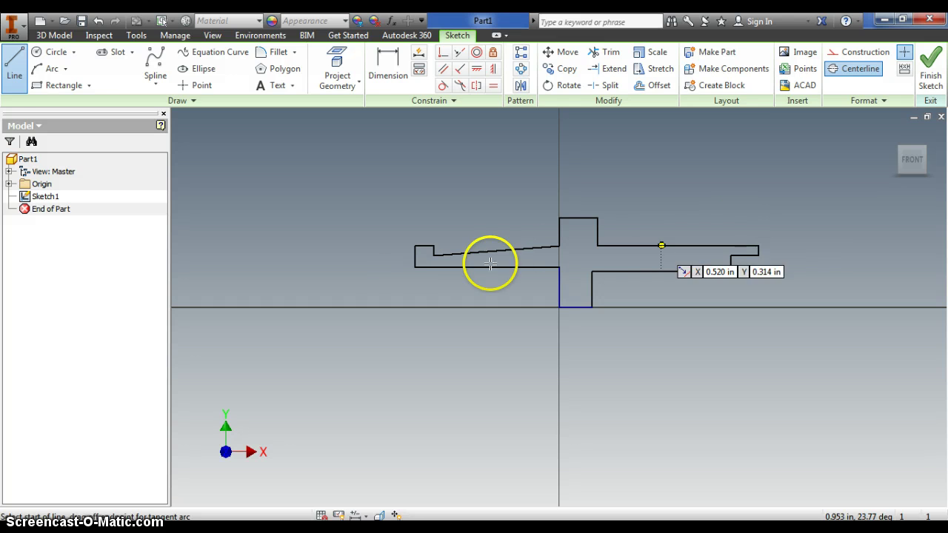
click(406, 306)
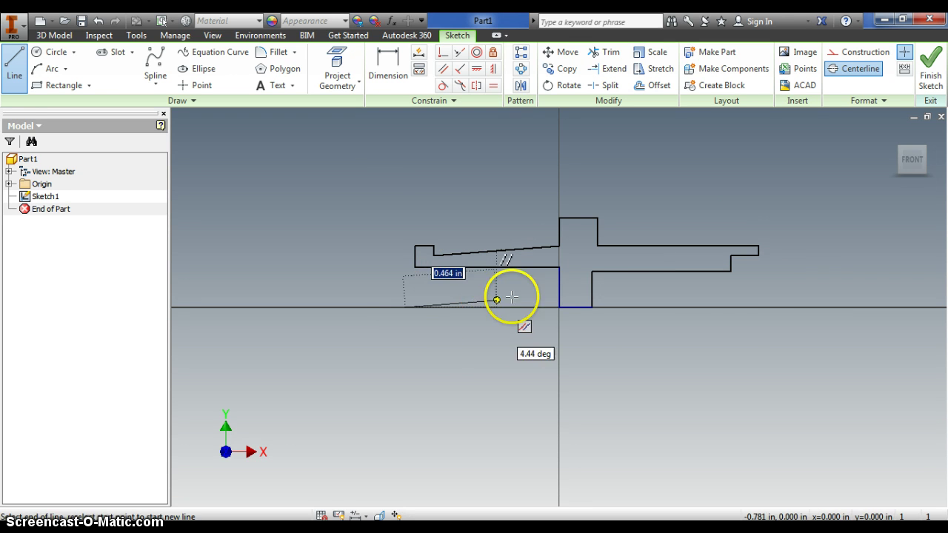
click(766, 307)
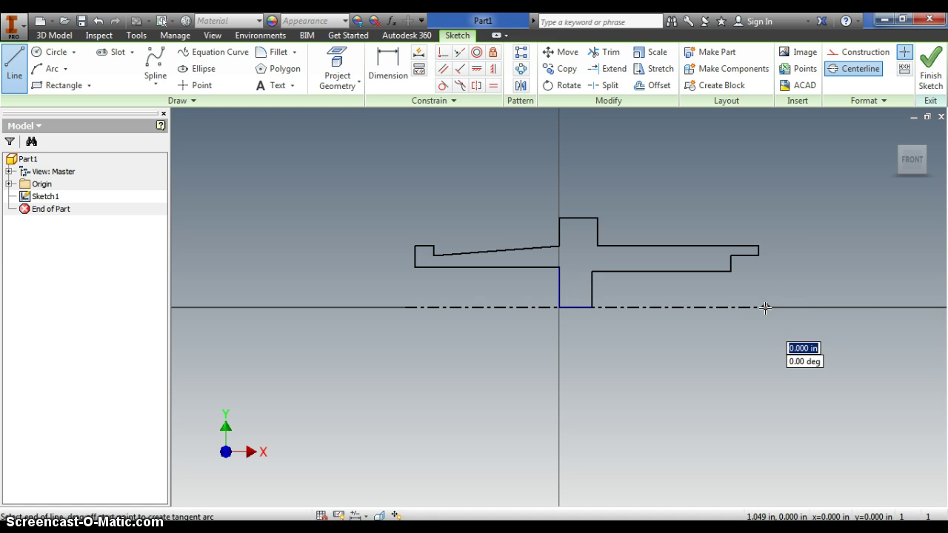
right_click(774, 286)
click(811, 282)
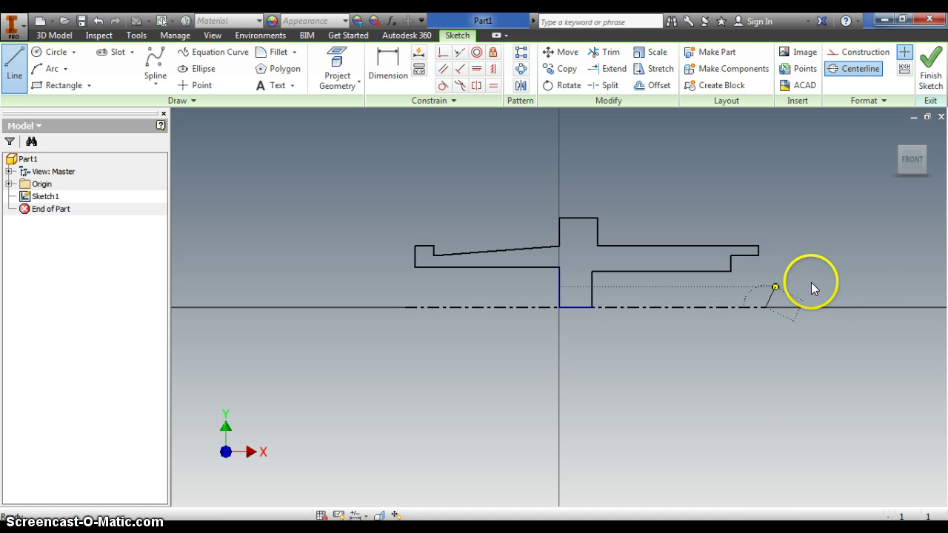
key(Escape)
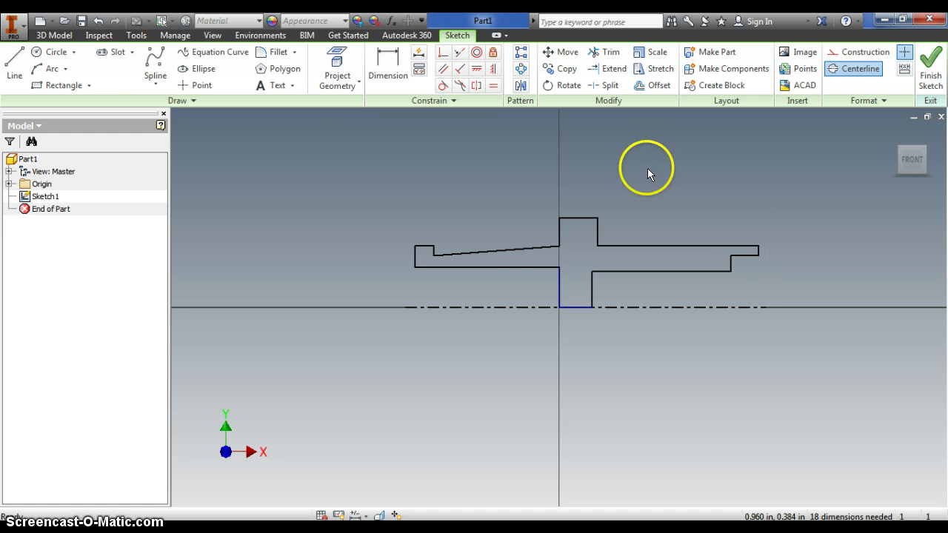
Check the reference drawing in Acrobat, then return to the axle sketch
click(391, 72)
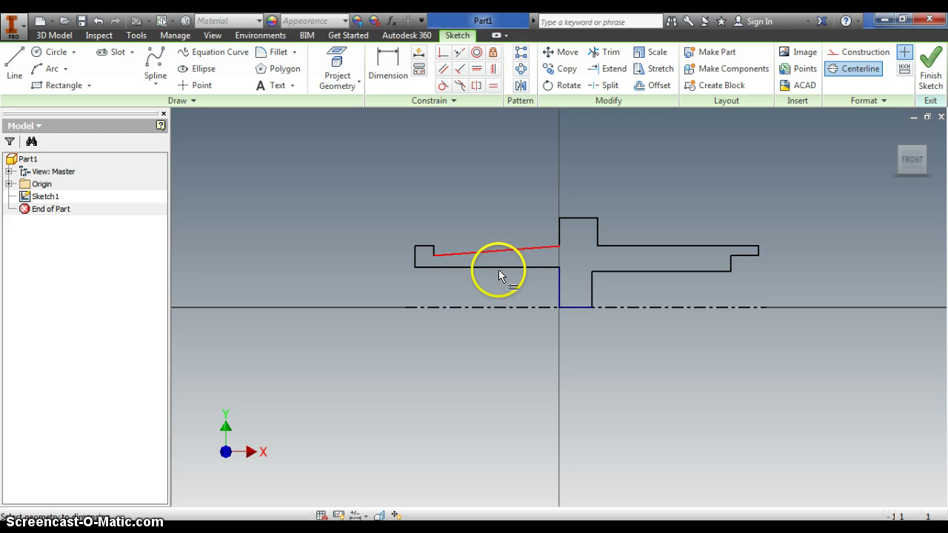
key(alt+Tab)
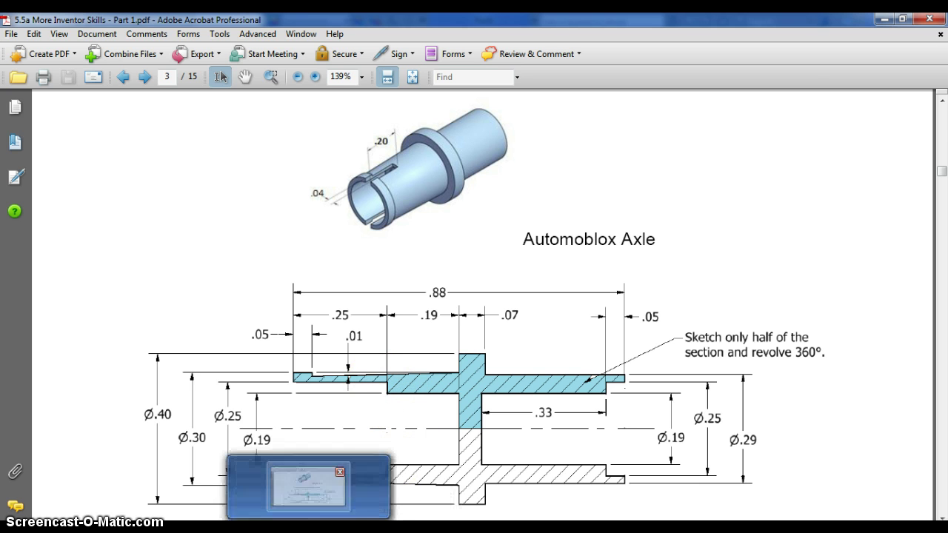
click(254, 475)
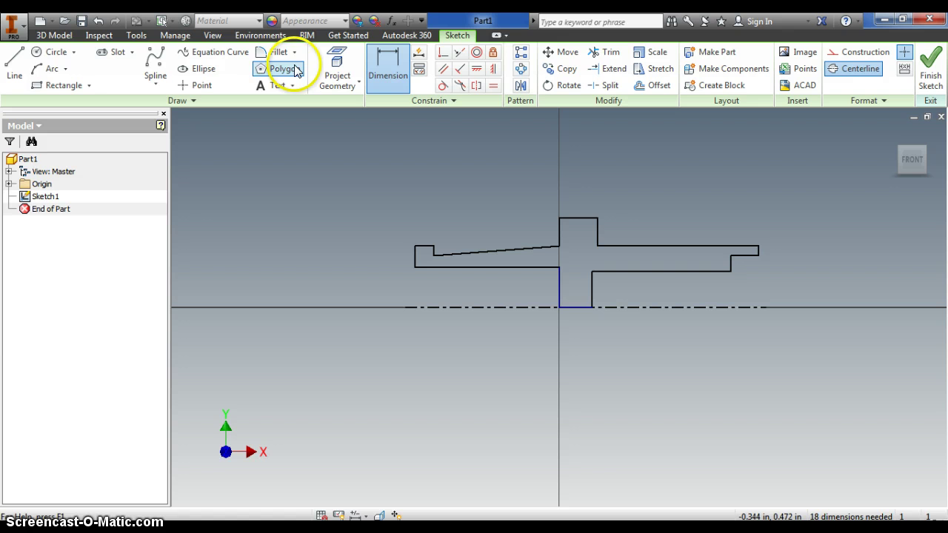
Draw a solid horizontal line across the inner bore step to the central vertical edge
click(14, 63)
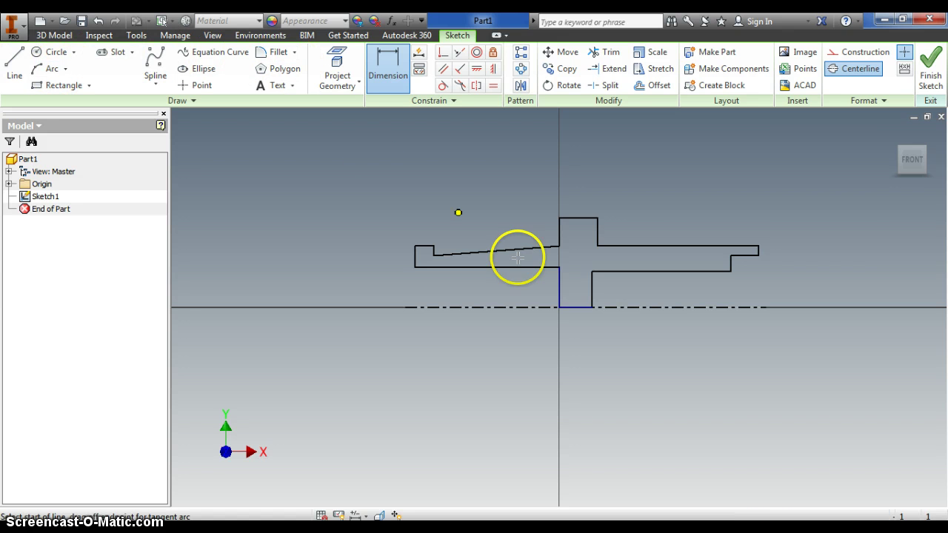
click(487, 280)
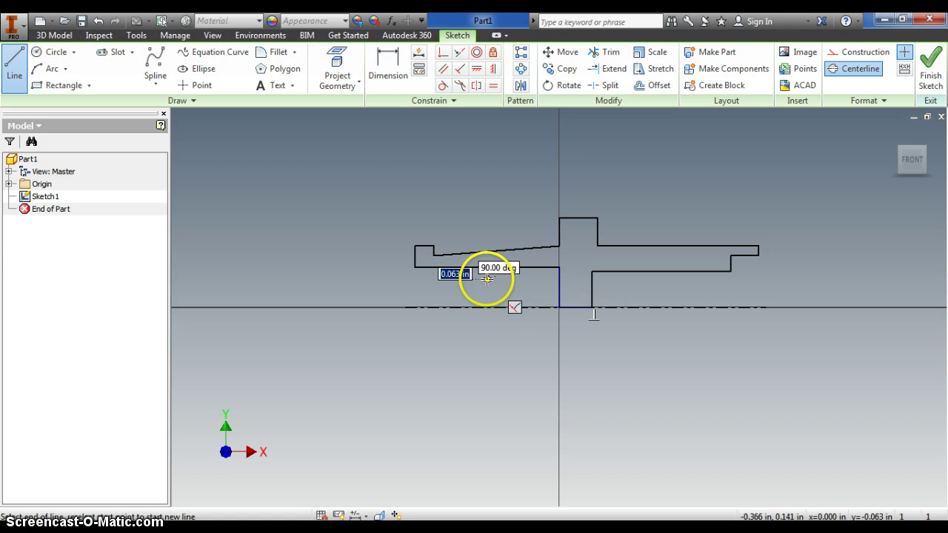
double_click(560, 279)
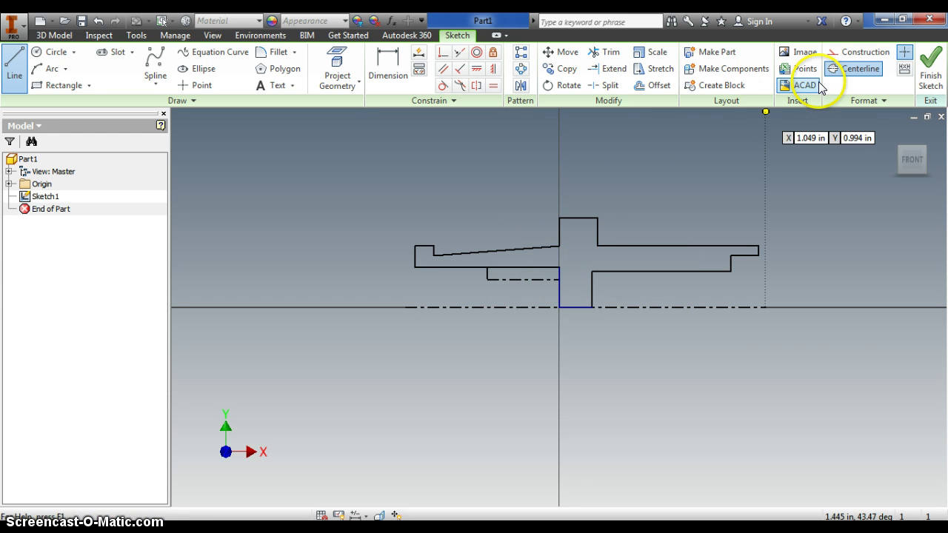
click(860, 68)
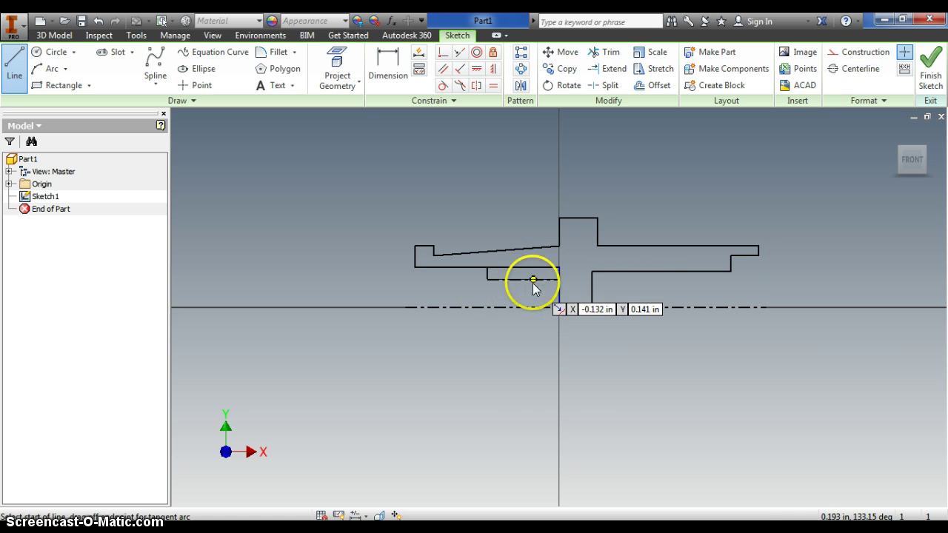
key(Escape)
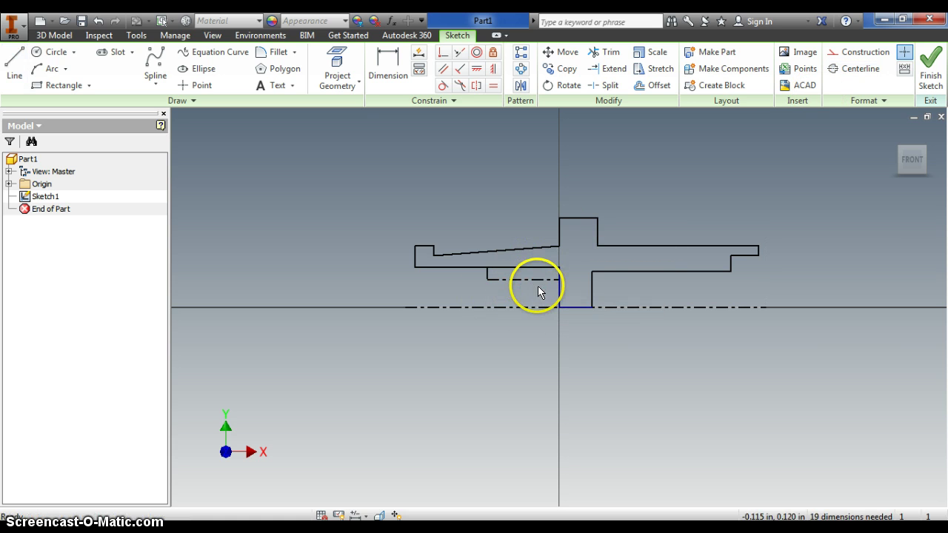
click(538, 280)
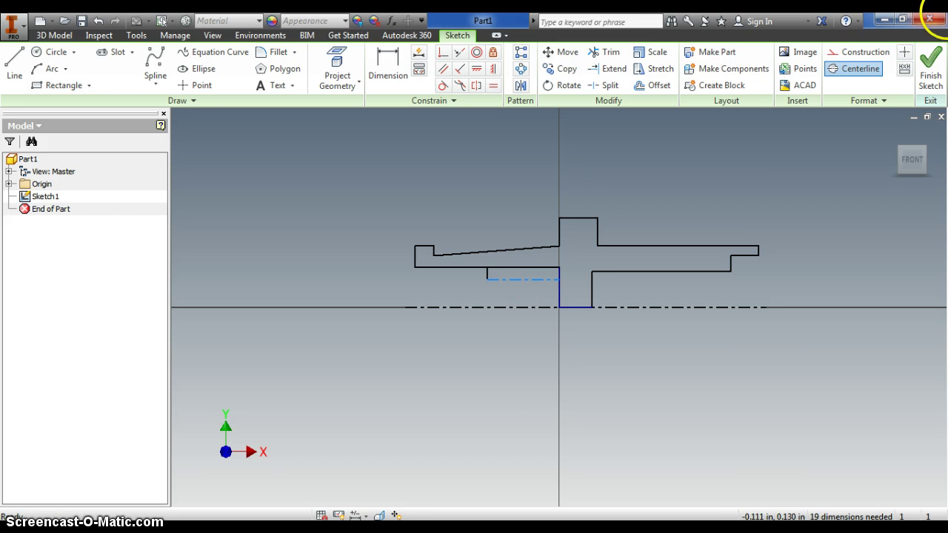
click(853, 68)
click(727, 214)
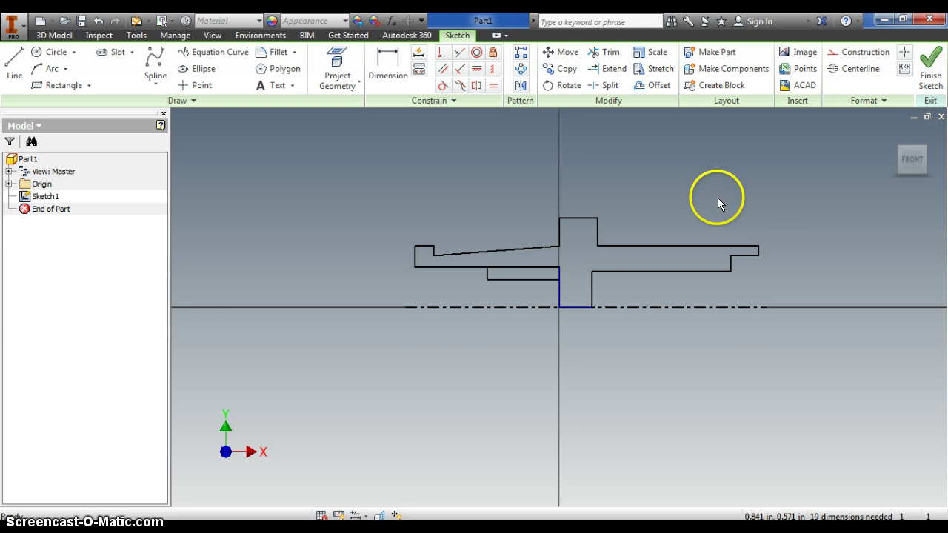
Trim off the short vertical segment and the redundant piece of the old inner edge
click(604, 53)
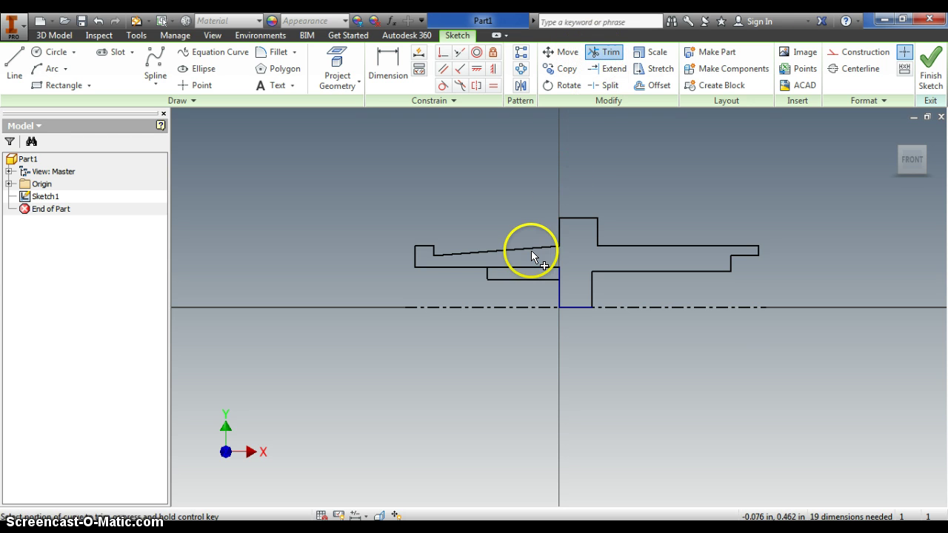
click(556, 271)
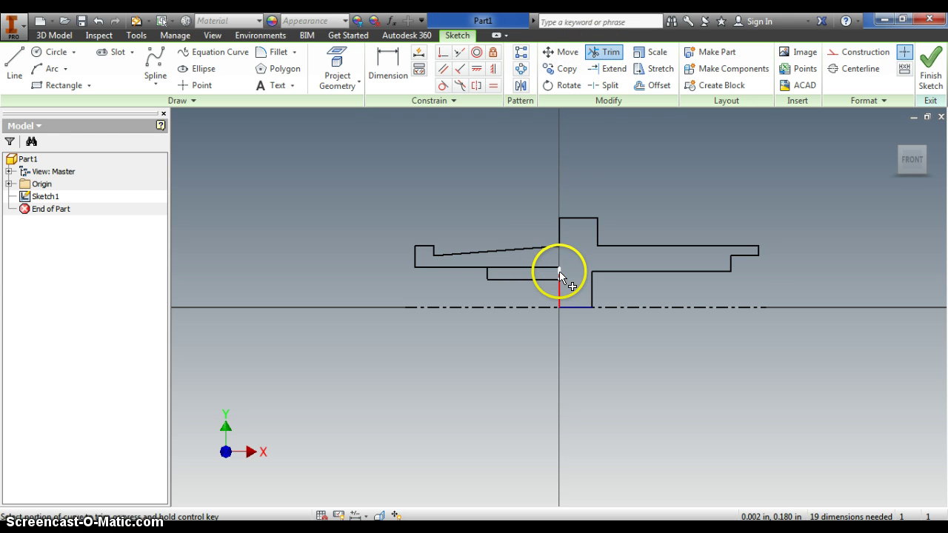
click(538, 268)
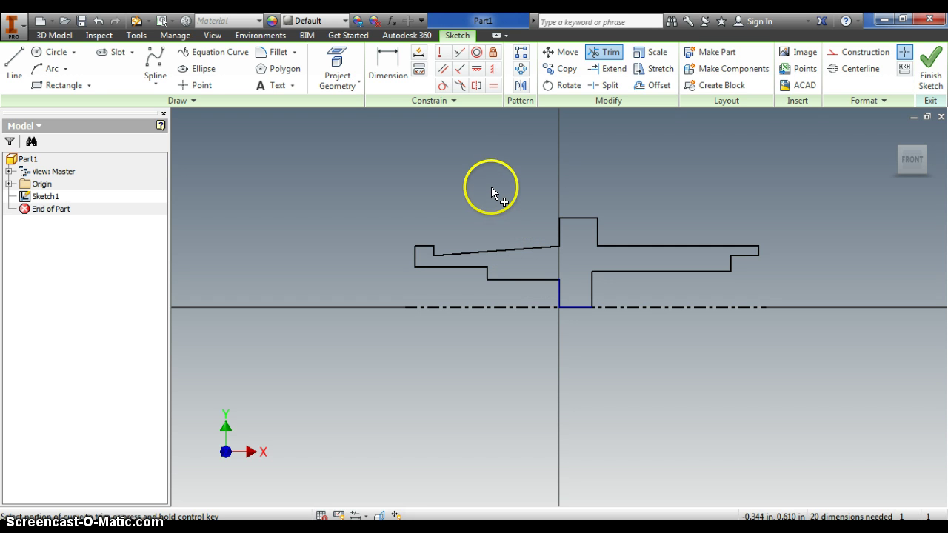
click(387, 67)
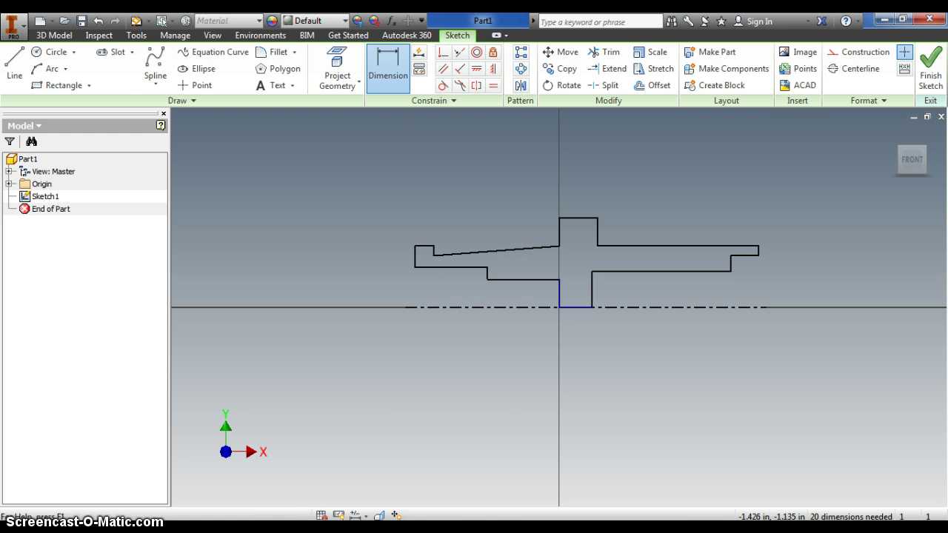
Dimension the bore from the centerline as a Ø.190 diameter, placed left of the sketch
key(alt+Tab)
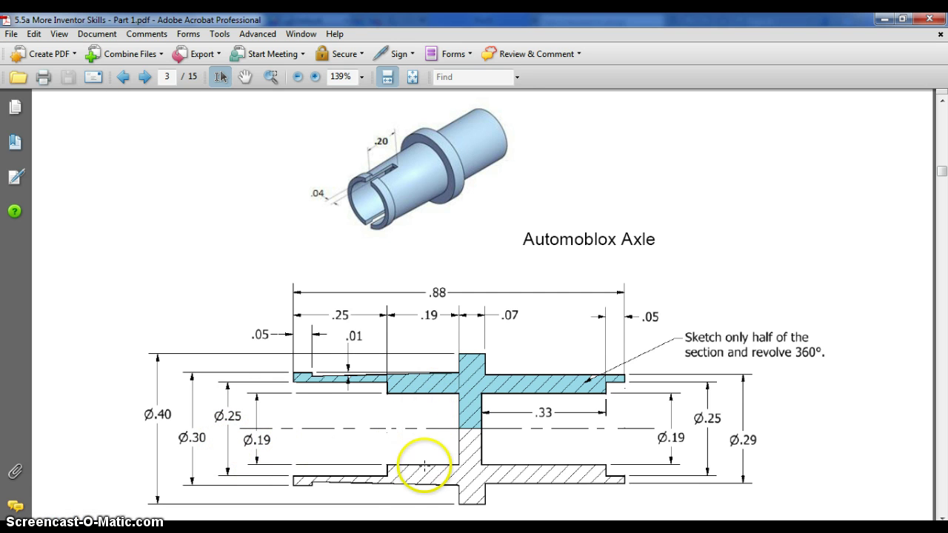
key(alt+Tab)
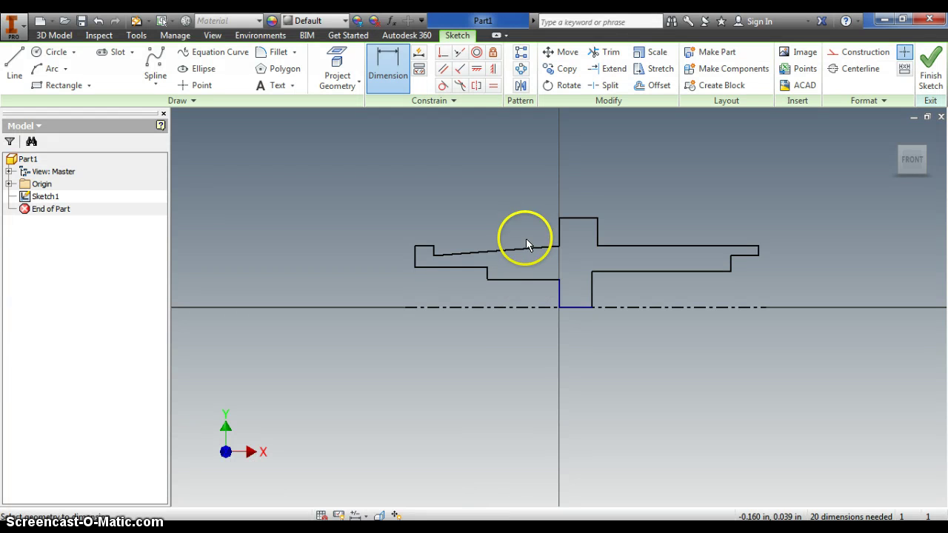
click(527, 307)
click(530, 281)
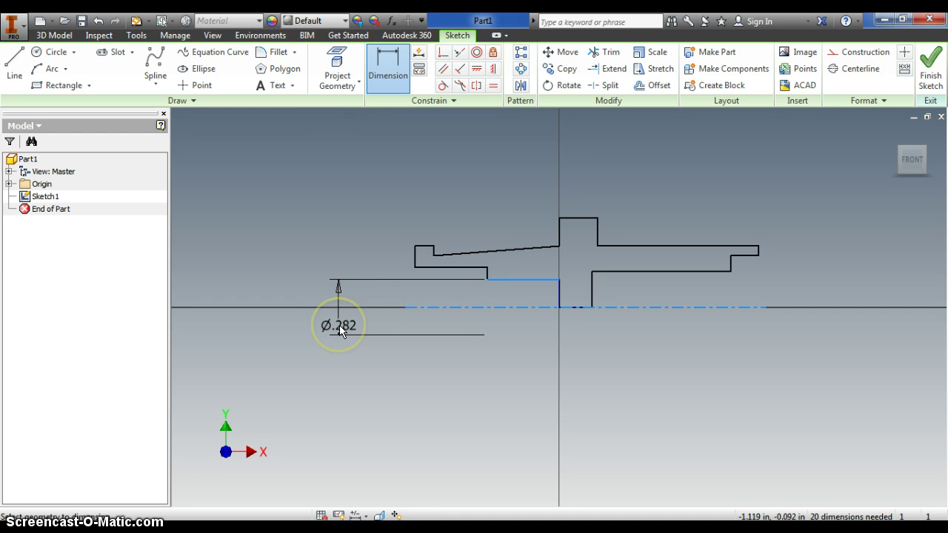
click(339, 330)
click(348, 335)
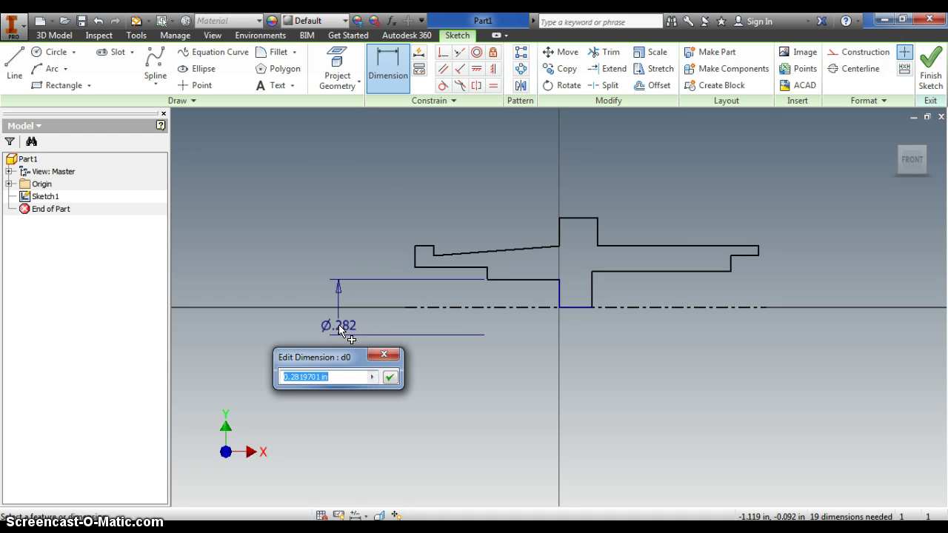
text(.19)
key(Return)
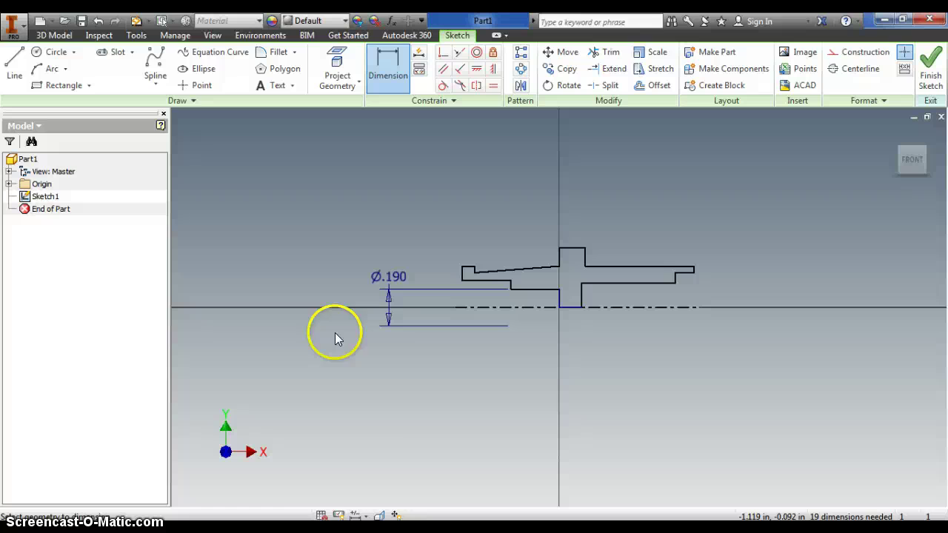
Zoom into the PDF's thin wall section to read the .01 drop, then return to Inventor
click(360, 526)
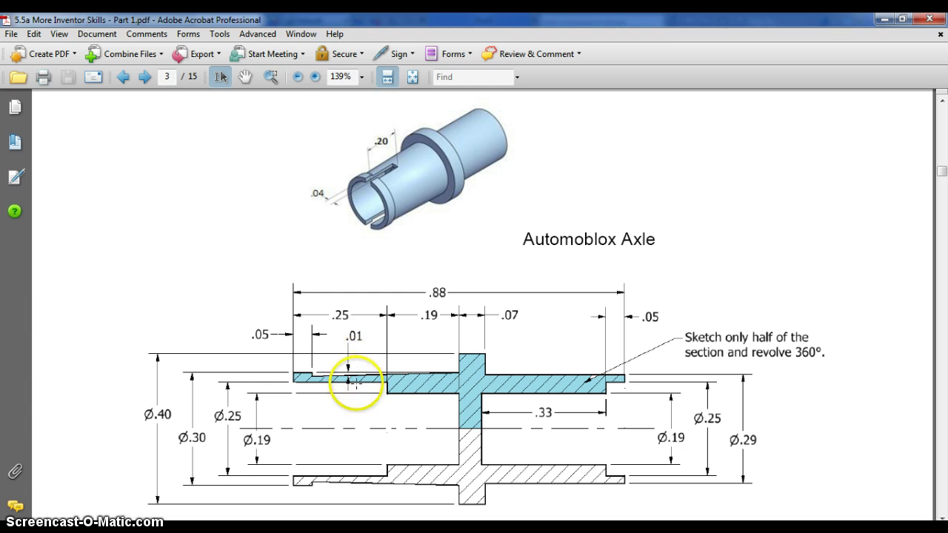
ctrl+scroll(355, 381, up, 7)
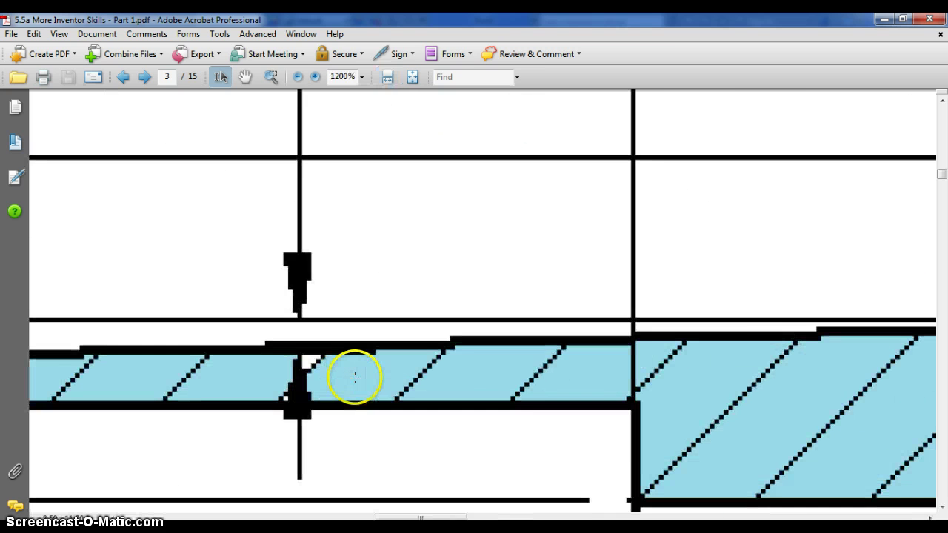
ctrl+scroll(355, 378, down, 2)
ctrl+scroll(356, 378, down, 1)
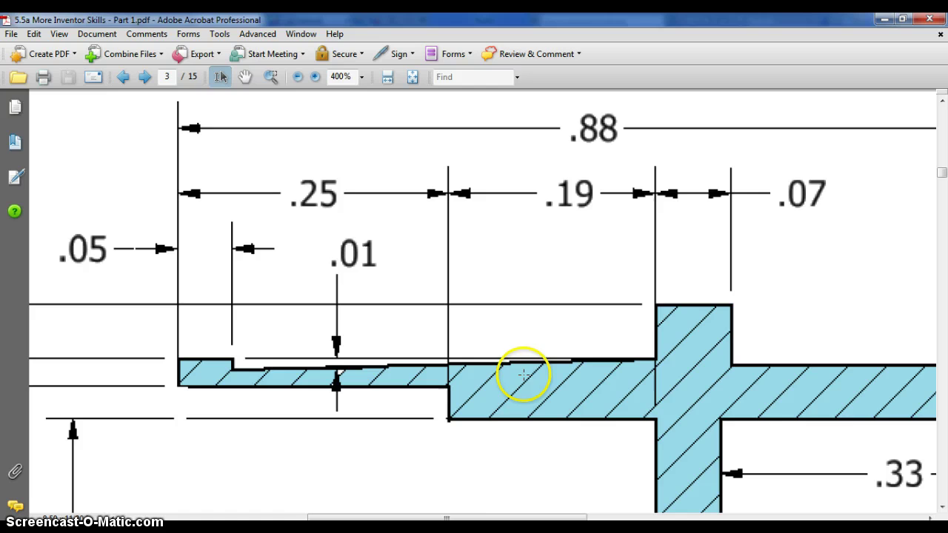
key(alt+Tab)
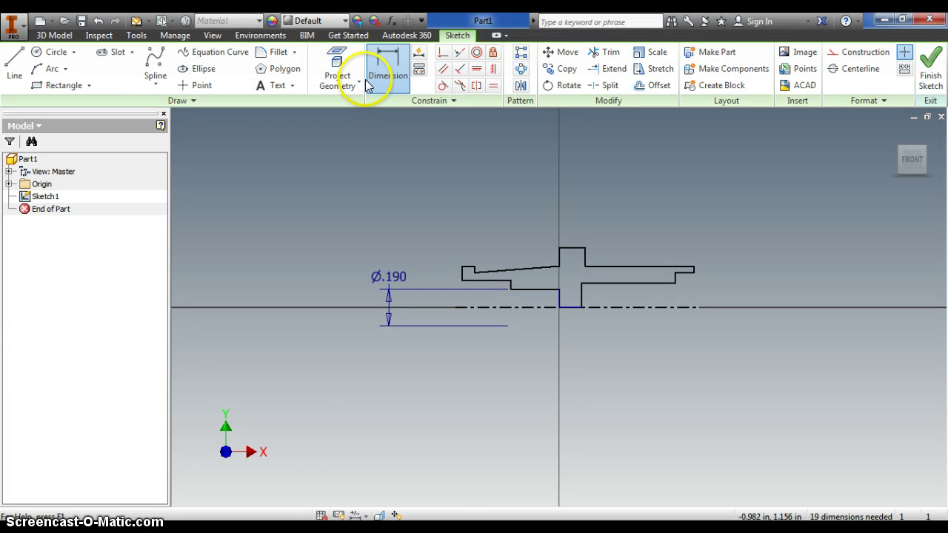
Add a .010 vertical dimension between the sloped line's two endpoints
click(389, 88)
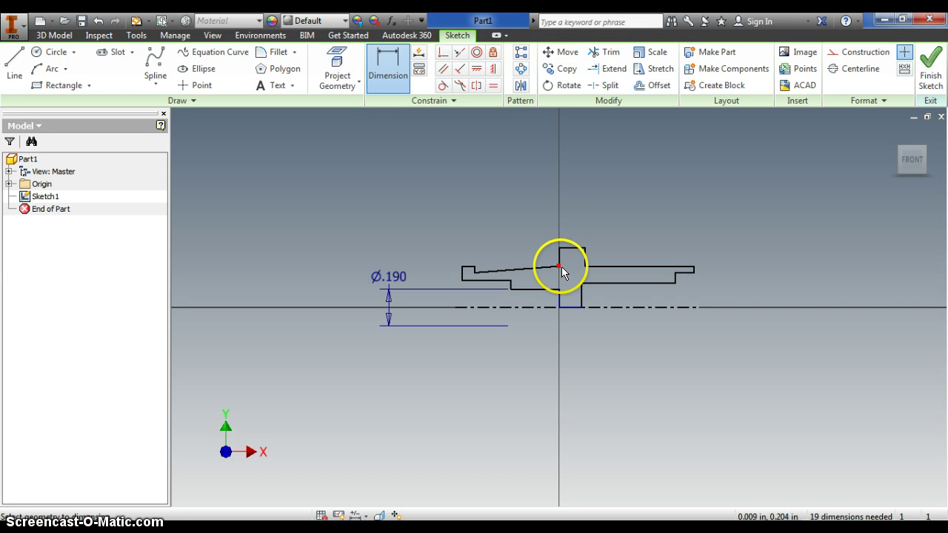
click(559, 266)
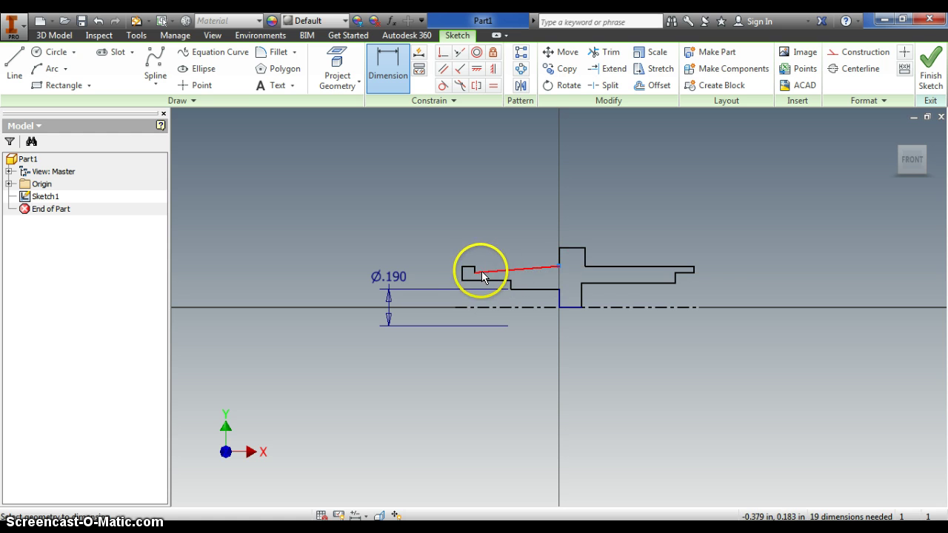
click(475, 273)
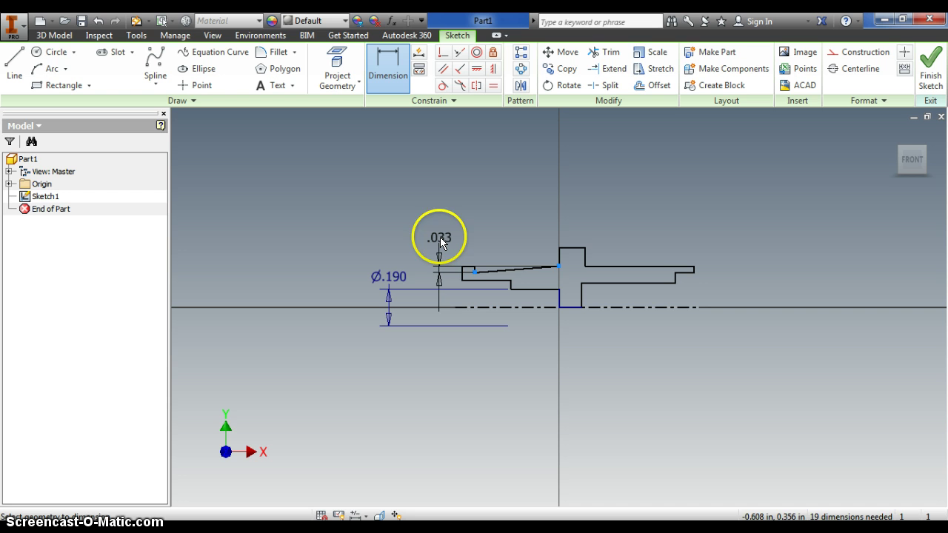
click(441, 241)
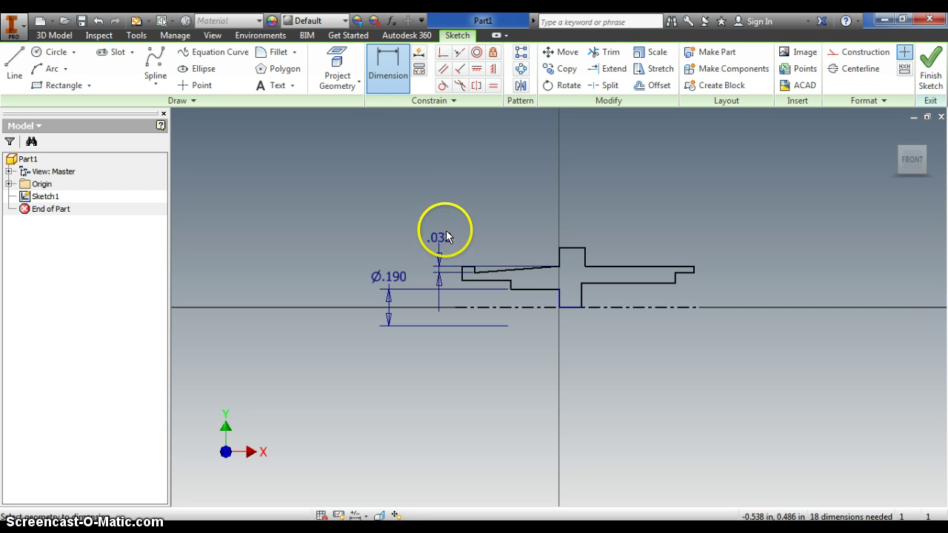
text(.01)
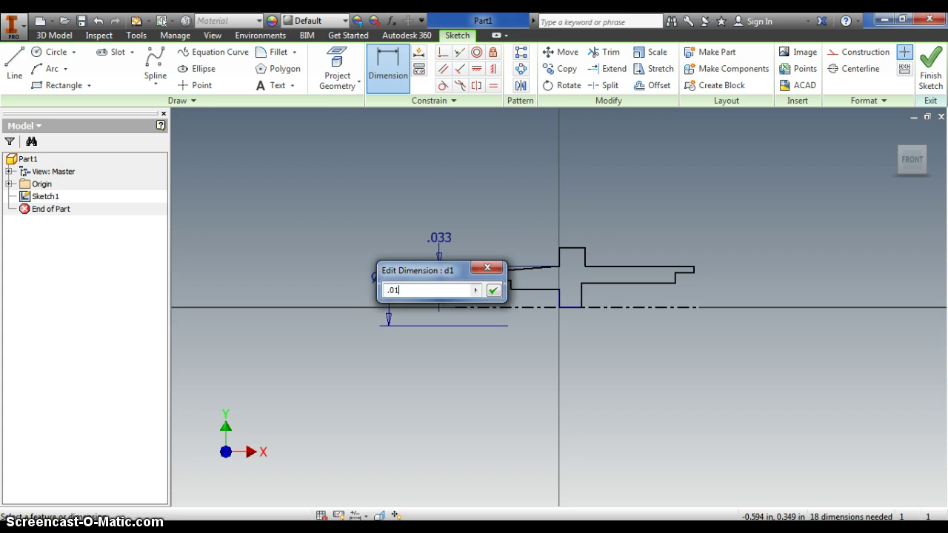
key(Return)
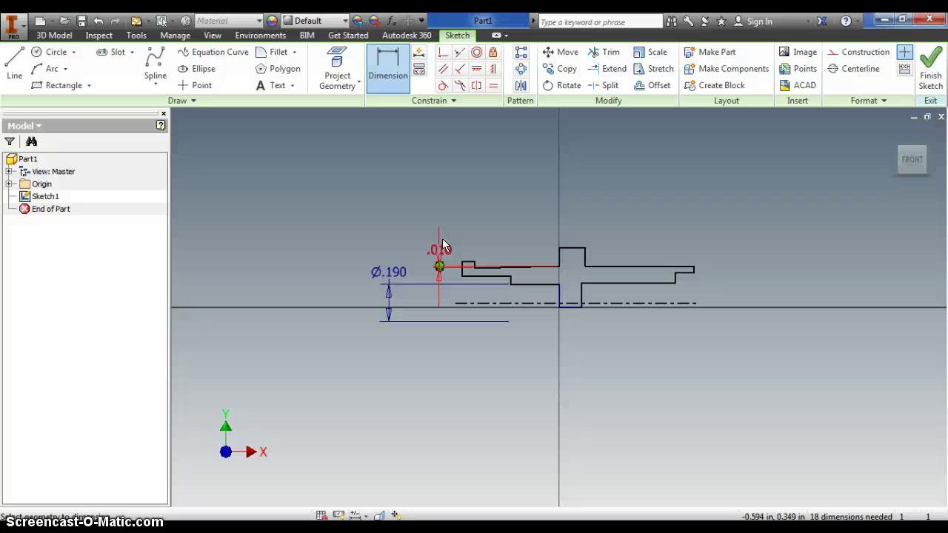
click(443, 247)
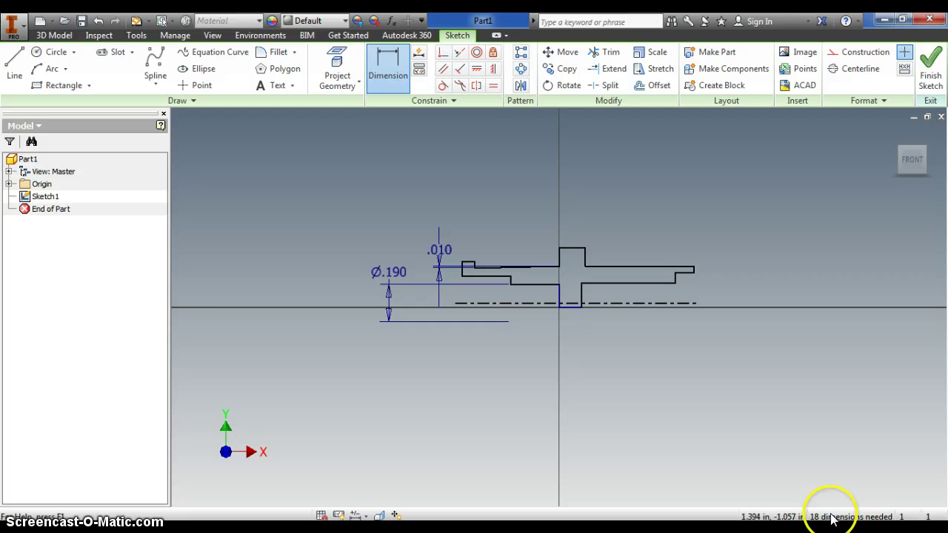